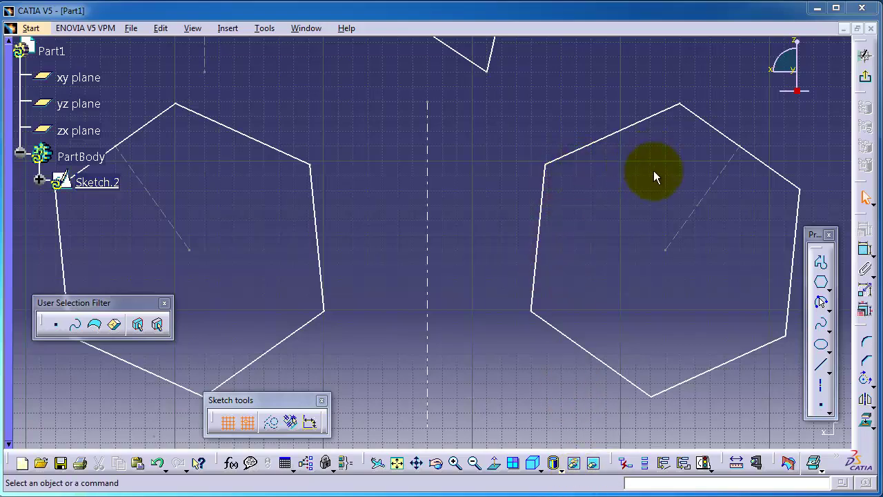
# Zoom out and pan to frame the mirrored profile pairs, then bring up Insert > Operation > Transformation
pyautogui.moveTo(649, 176); pyautogui.dragTo(646, 316, button='middle')
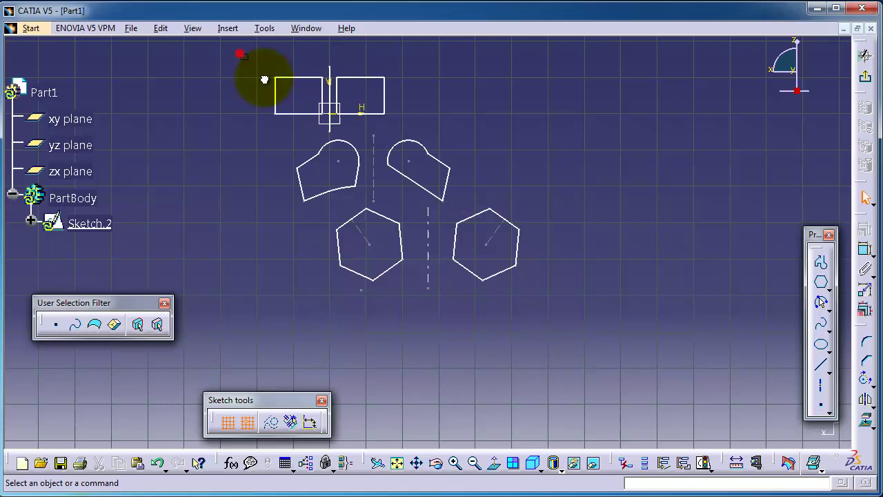
pyautogui.moveTo(241, 56); pyautogui.dragTo(542, 321)
pyautogui.click(572, 314)
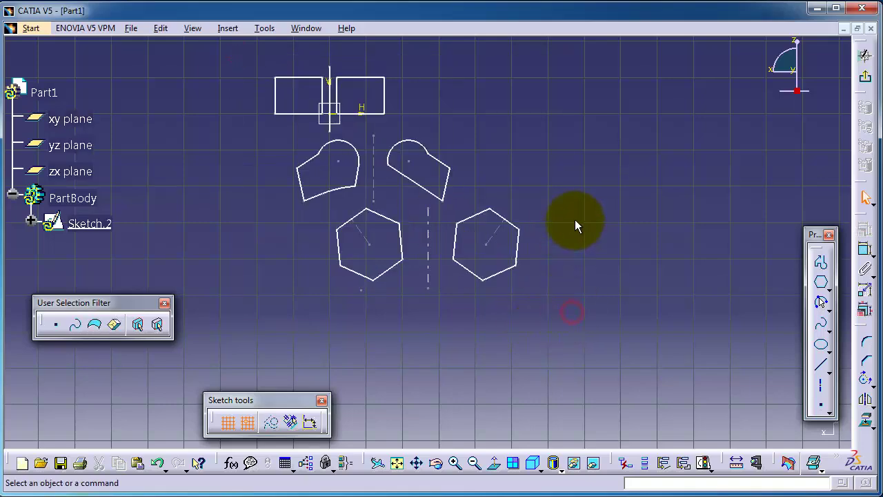
pyautogui.moveTo(574, 220); pyautogui.dragTo(424, 131, button='middle')
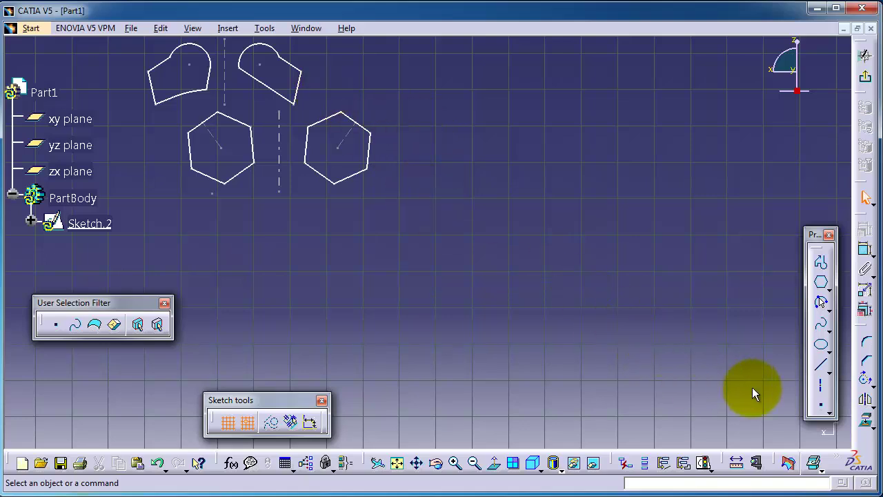
pyautogui.click(220, 30)
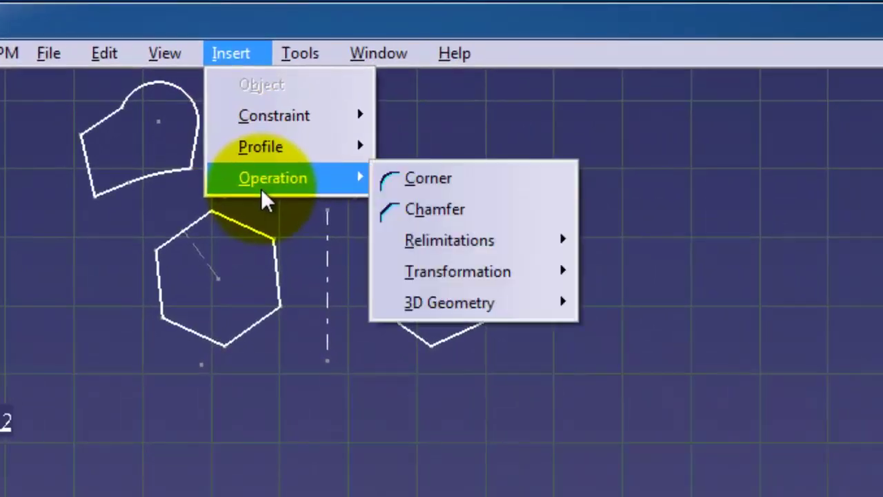
pyautogui.moveTo(250, 94)
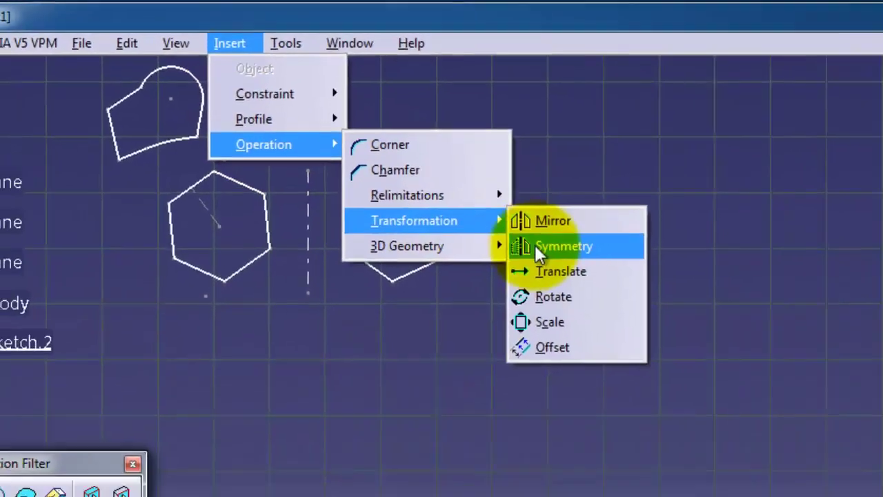
pyautogui.moveTo(349, 144)
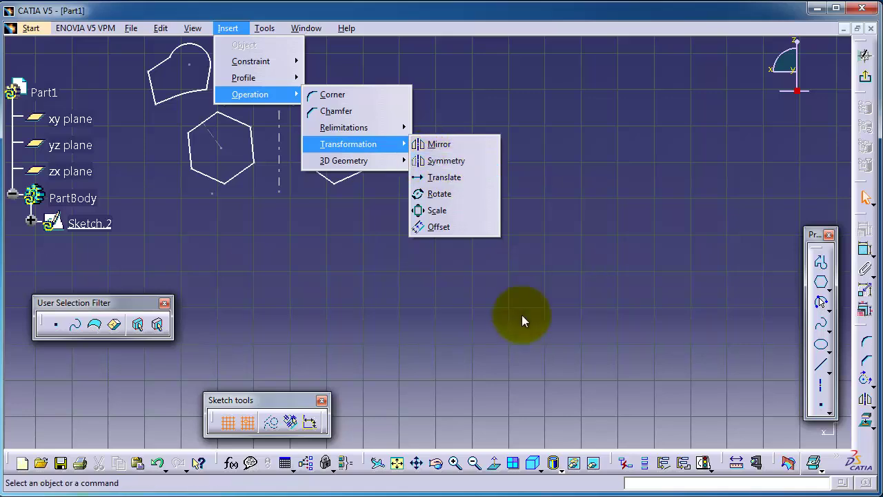
# Draw a rectangle with the predefined Rectangle profile in the empty space below the hexagons
pyautogui.click(545, 307)
pyautogui.moveTo(557, 302); pyautogui.dragTo(505, 186, button='middle')
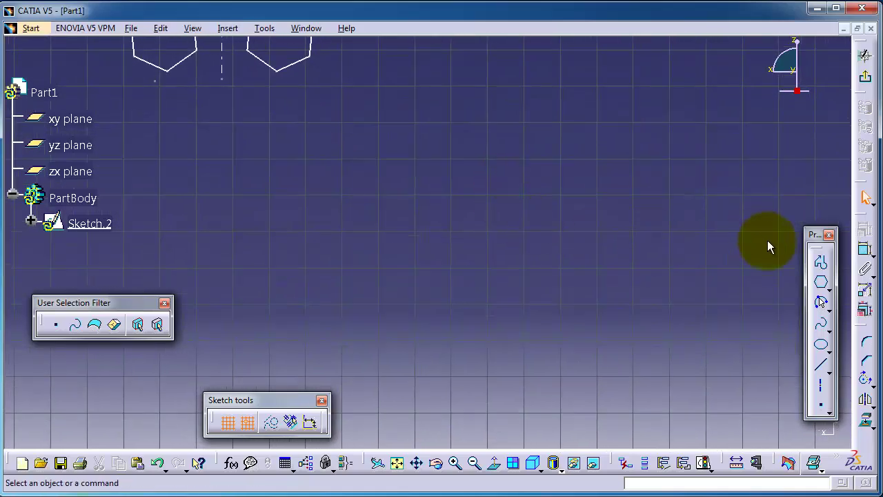
pyautogui.click(831, 291)
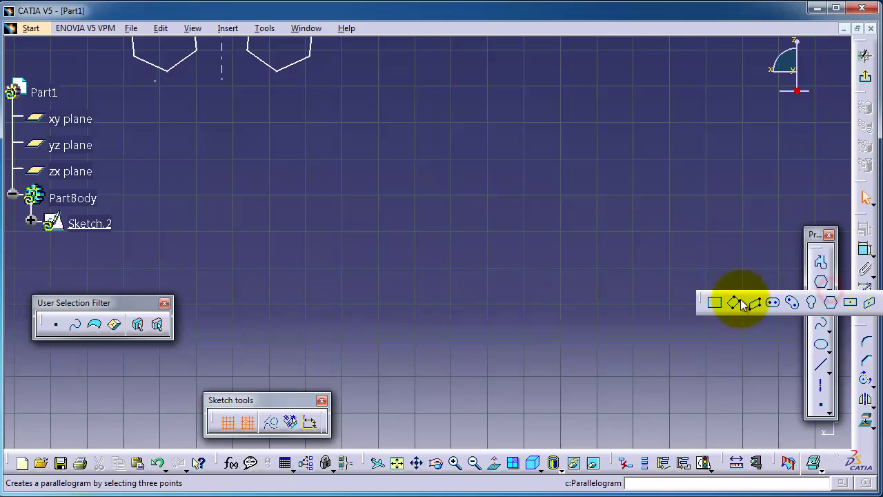
pyautogui.click(714, 302)
pyautogui.click(399, 202)
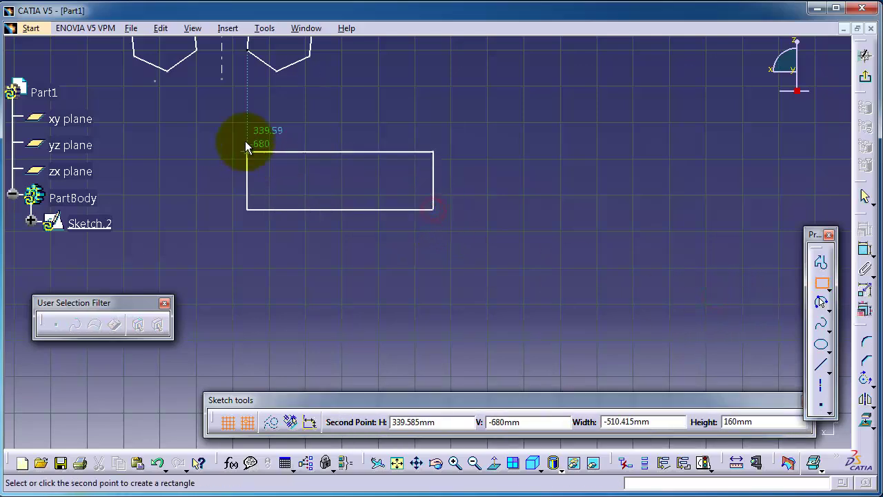
pyautogui.click(302, 122)
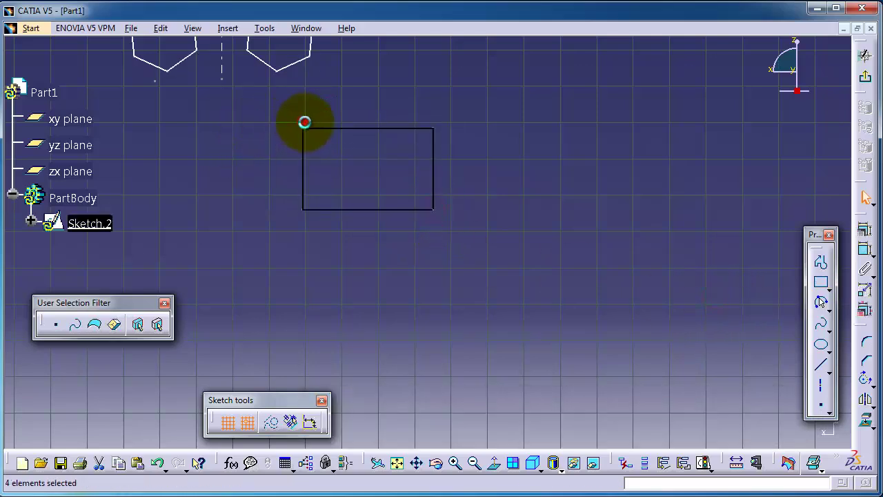
# Draw a vertical axis to the right of the rectangle to serve as a mirror line
pyautogui.click(821, 385)
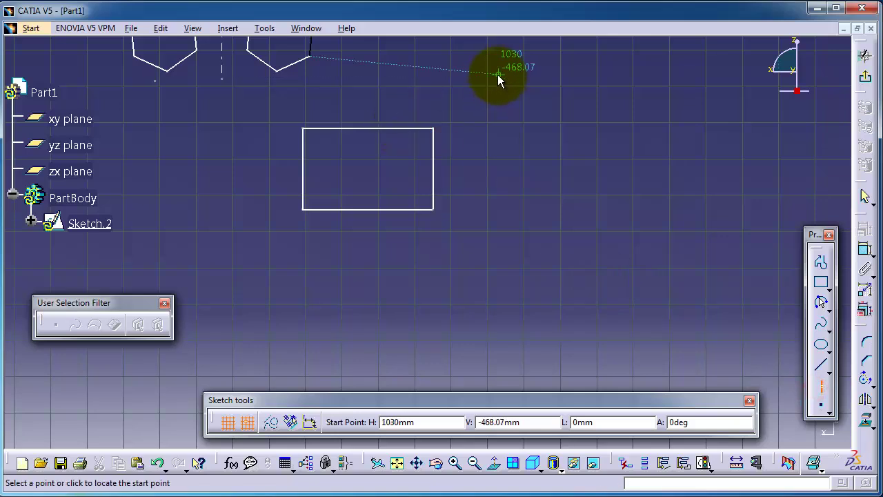
pyautogui.click(489, 105)
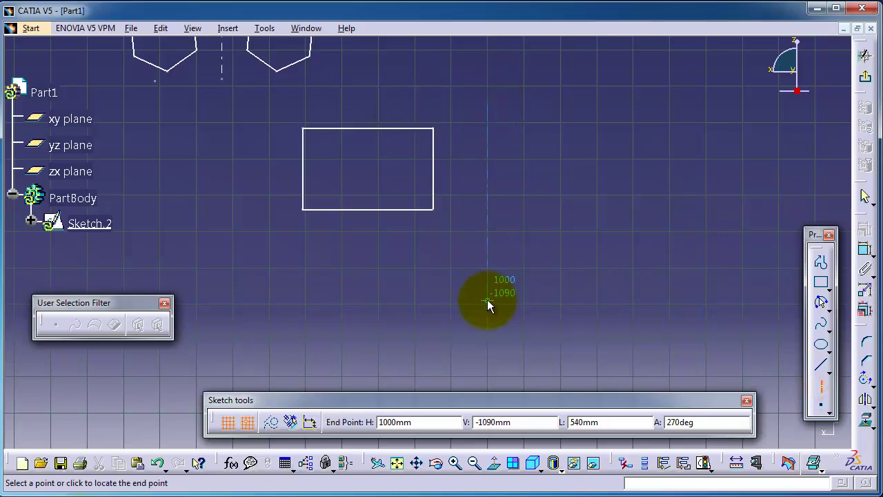
pyautogui.click(487, 301)
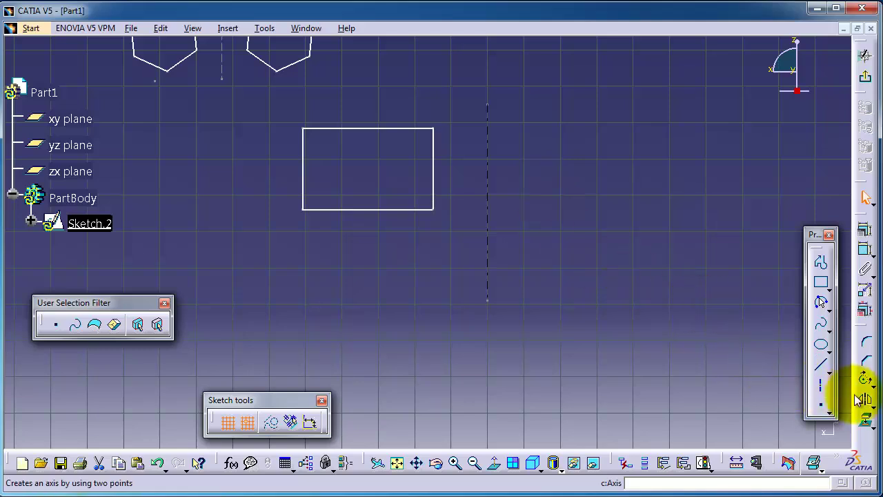
pyautogui.click(872, 416)
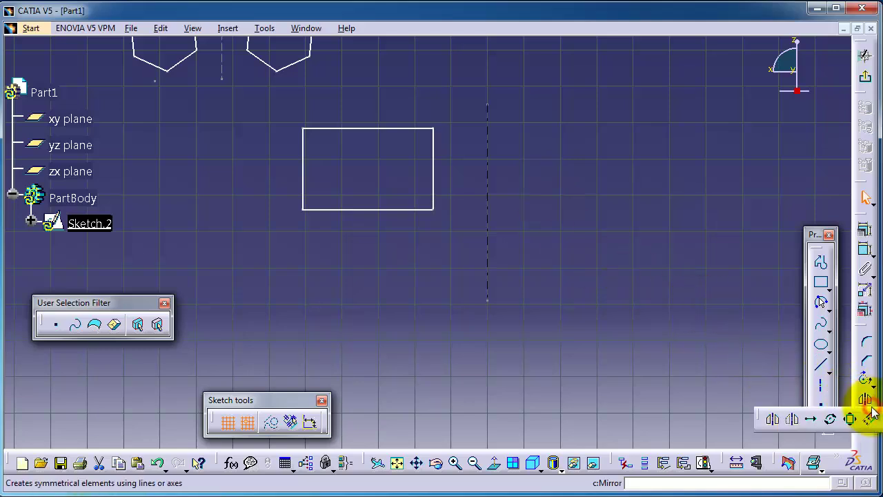
pyautogui.click(795, 420)
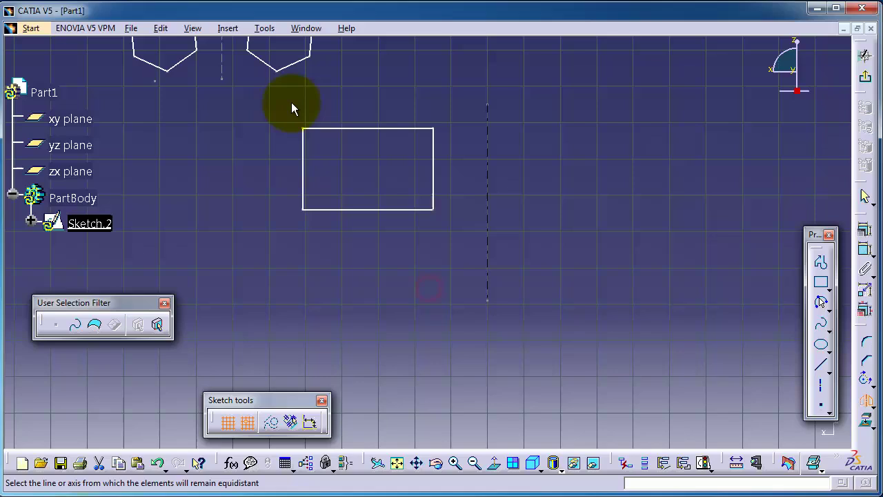
pyautogui.moveTo(292, 105); pyautogui.dragTo(452, 229)
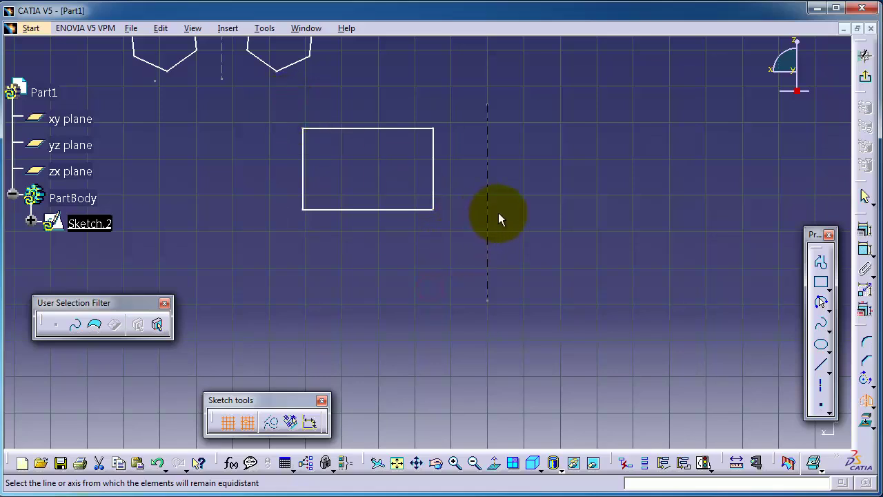
pyautogui.click(868, 406)
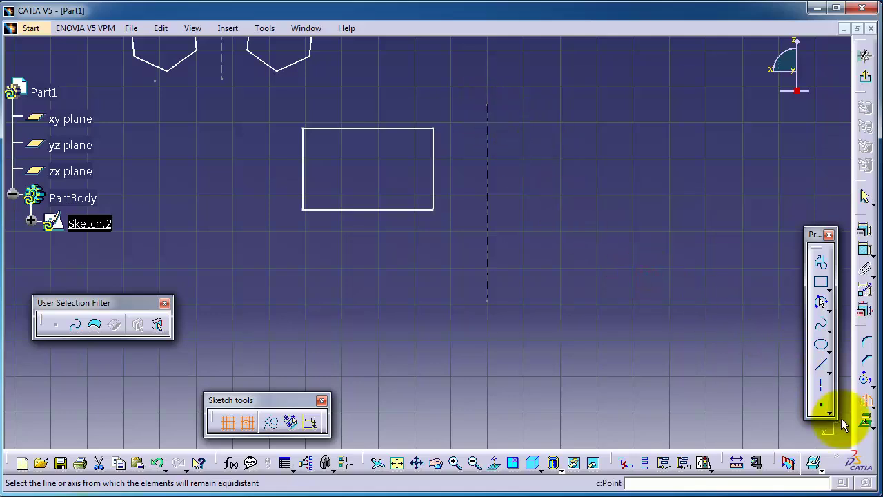
pyautogui.click(864, 401)
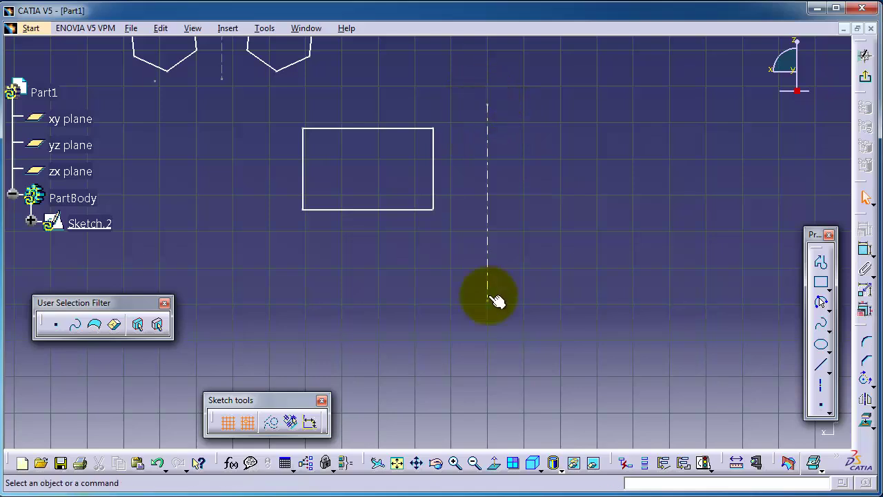
# Mirror the box-selected rectangle across the vertical axis with Symmetry
pyautogui.moveTo(278, 109); pyautogui.dragTo(451, 248)
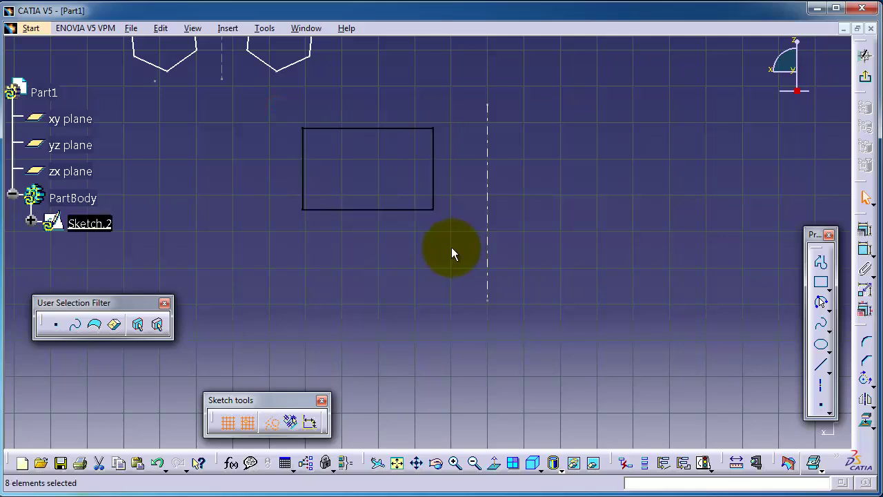
pyautogui.click(867, 403)
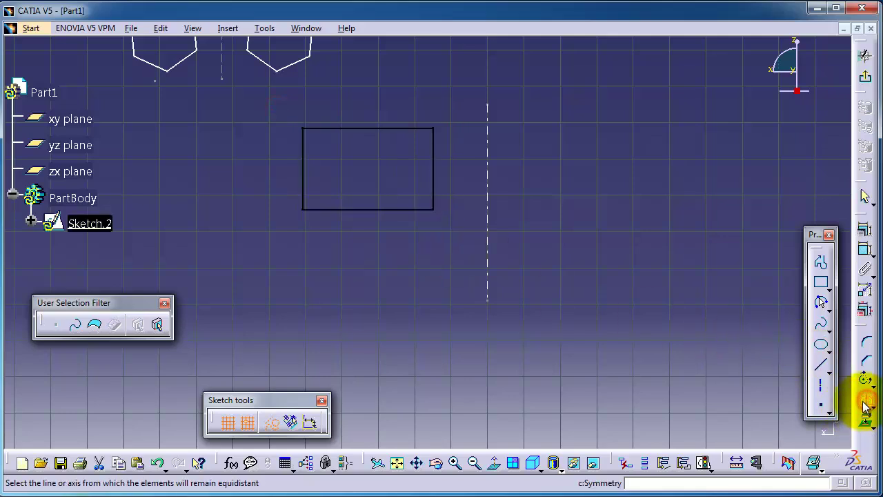
pyautogui.click(487, 147)
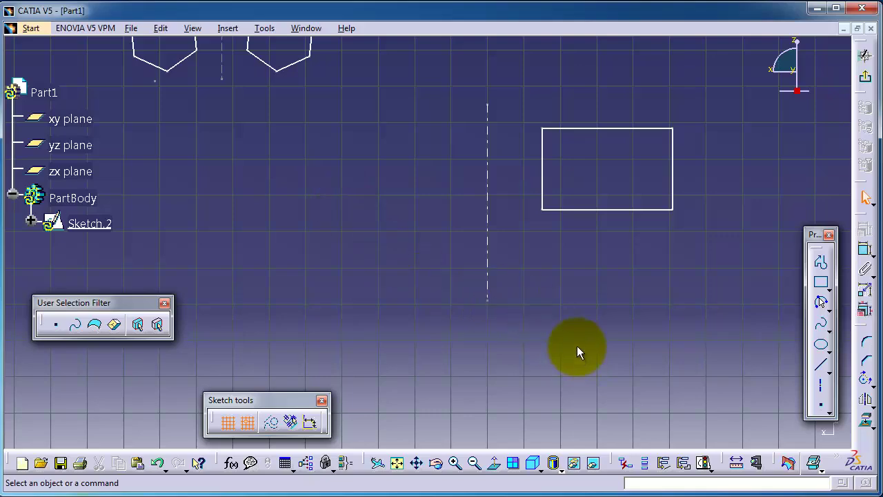
# Pan back toward the two hexagons and zoom in on them
pyautogui.moveTo(577, 346); pyautogui.dragTo(588, 382, button='middle')
pyautogui.moveTo(348, 152)
pyautogui.mouseDown(button='middle')
pyautogui.moveTo(456, 204)
pyautogui.moveTo(481, 232)
pyautogui.moveTo(483, 276)
pyautogui.mouseUp(button='middle')
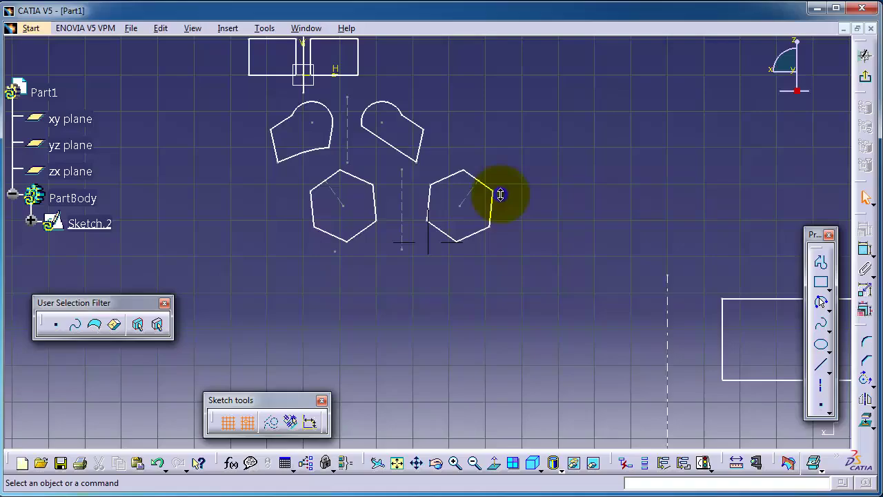
pyautogui.keyDown('ctrl'); pyautogui.moveTo(501, 194); pyautogui.dragTo(501, 118, button='middle'); pyautogui.keyUp('ctrl')
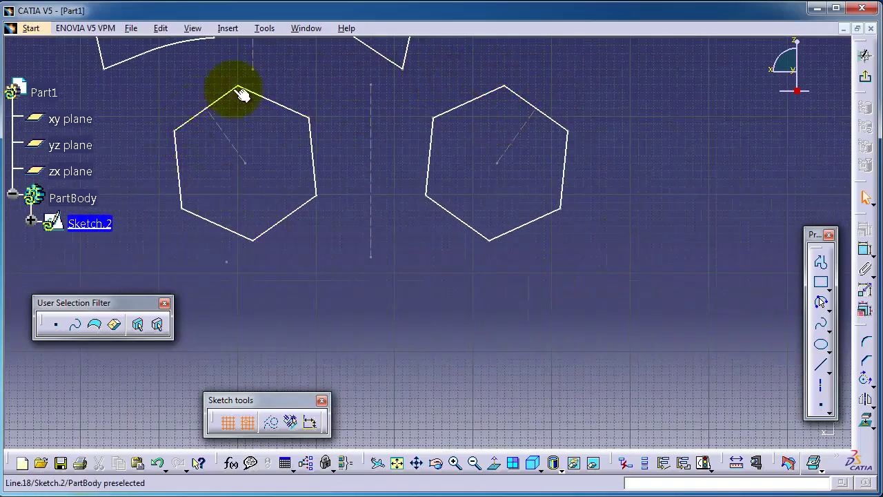
# Draw a horizontal axis spanning beneath both hexagons
pyautogui.click(821, 385)
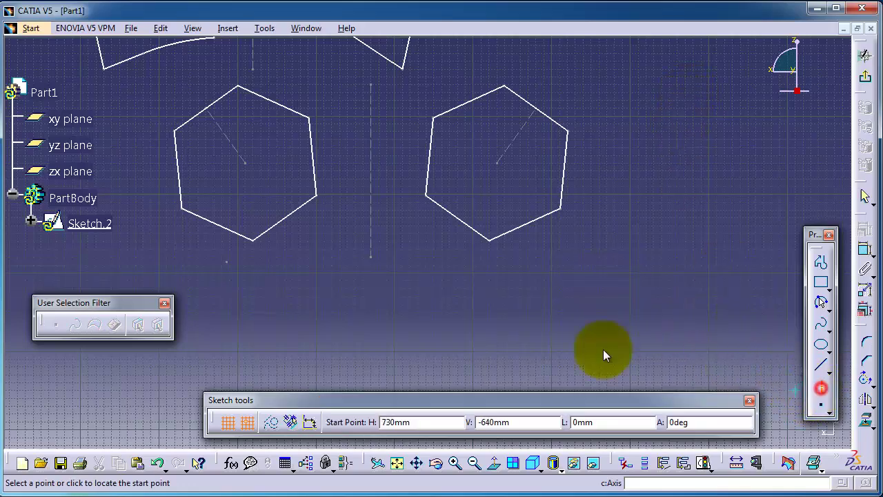
pyautogui.click(220, 279)
pyautogui.click(639, 278)
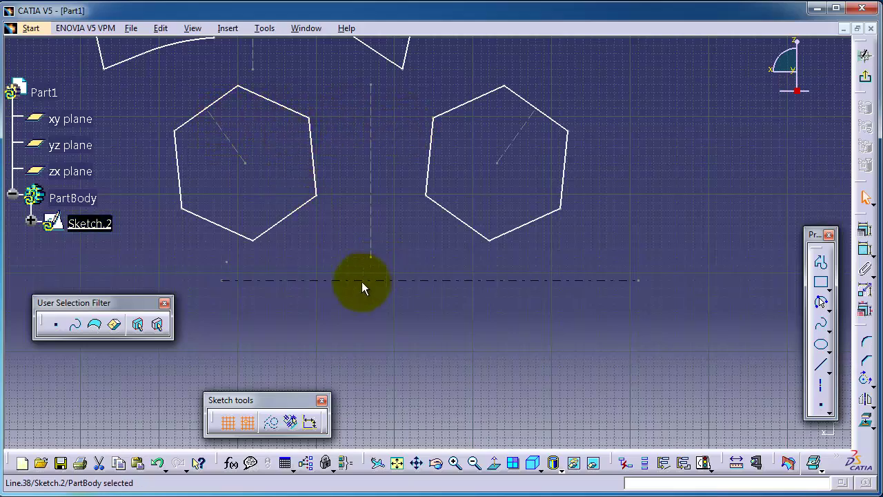
pyautogui.click(449, 333)
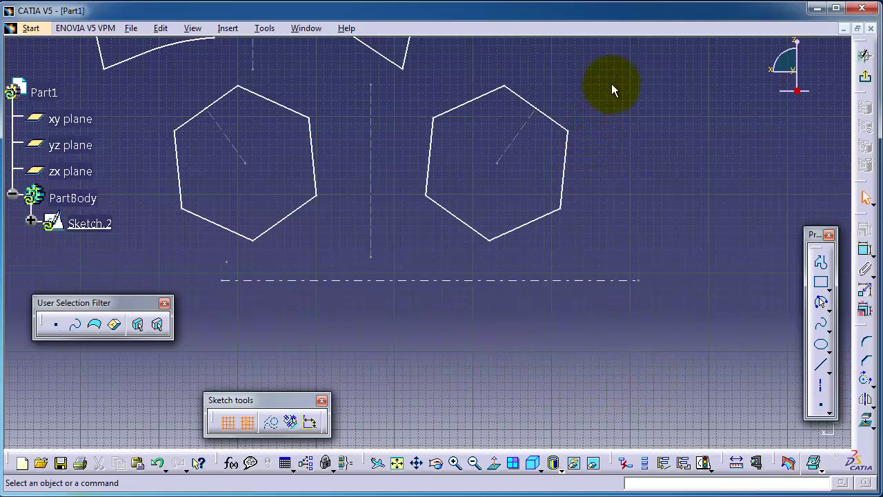
# Box-select both hexagons and mirror them across the horizontal axis with Symmetry
pyautogui.moveTo(612, 79); pyautogui.dragTo(176, 265)
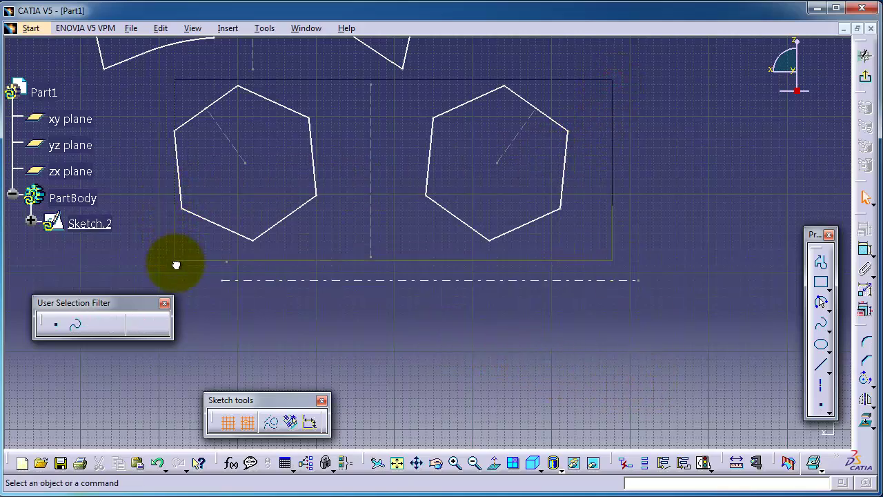
pyautogui.moveTo(612, 79); pyautogui.dragTo(176, 265)
pyautogui.click(213, 243)
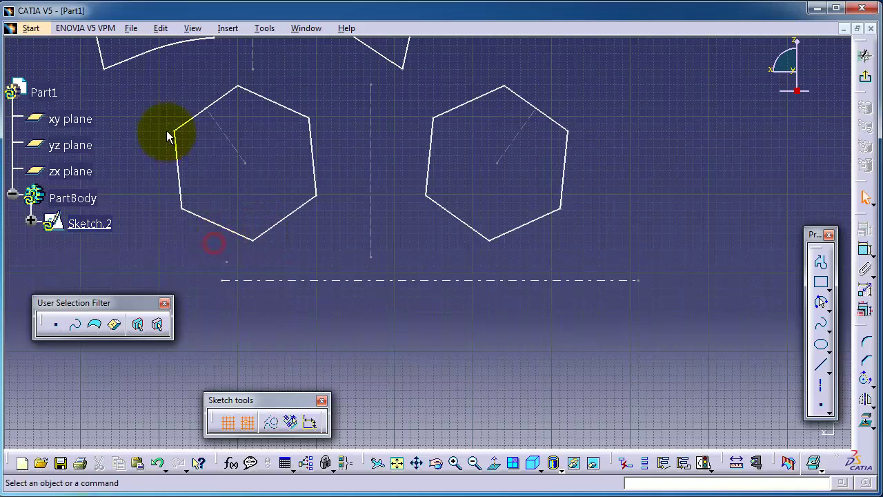
pyautogui.moveTo(674, 89); pyautogui.dragTo(184, 243)
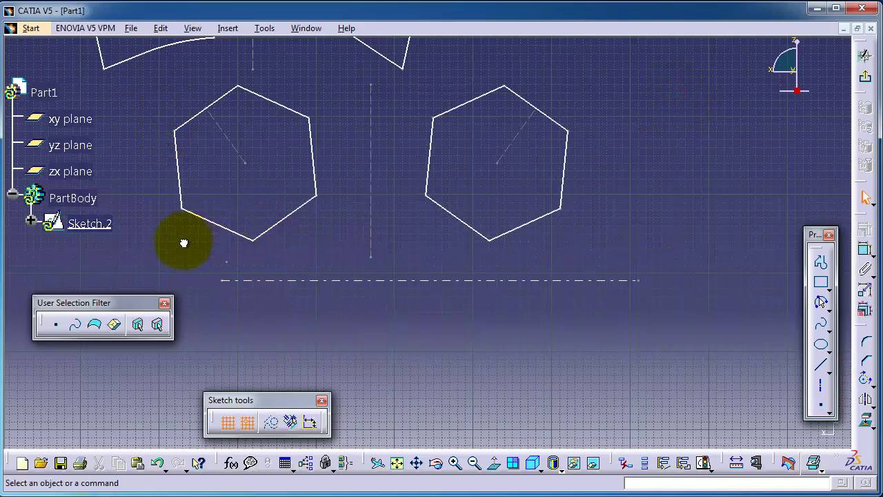
pyautogui.click(140, 83)
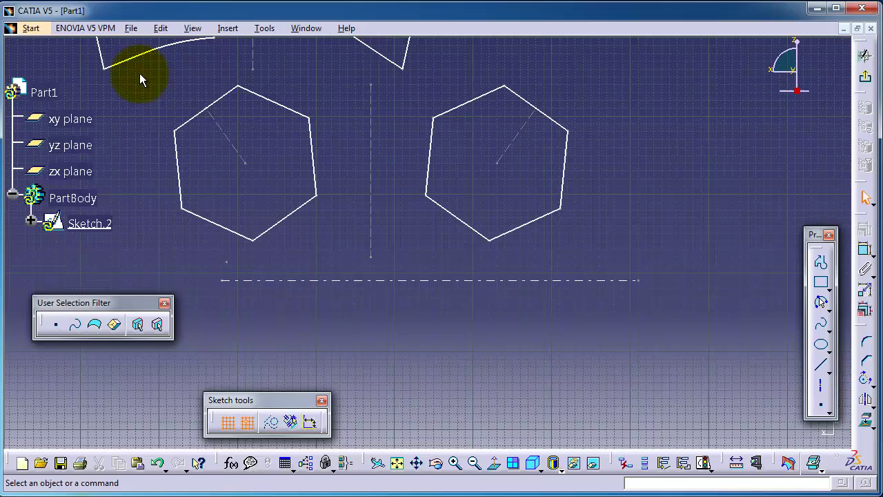
pyautogui.moveTo(142, 72); pyautogui.dragTo(635, 261)
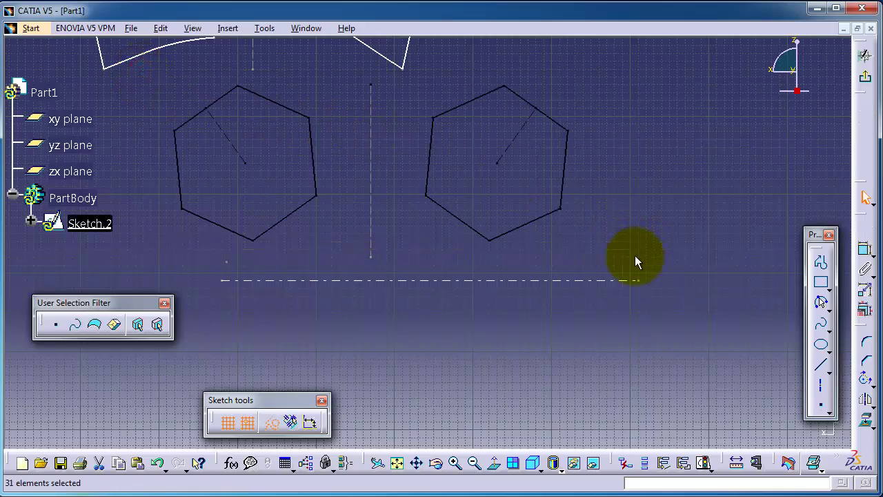
pyautogui.click(868, 405)
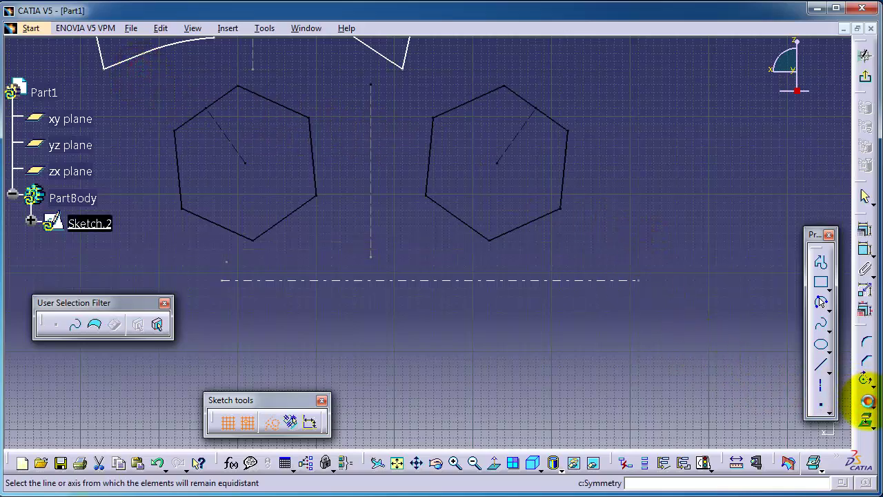
pyautogui.click(614, 281)
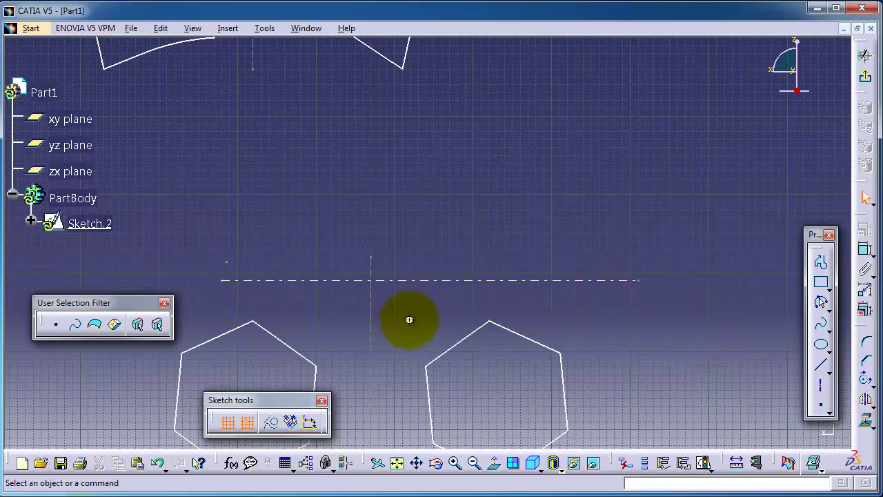
pyautogui.moveTo(409, 319)
pyautogui.mouseDown(button='middle')
pyautogui.moveTo(481, 173)
pyautogui.moveTo(426, 137)
pyautogui.mouseUp(button='middle')
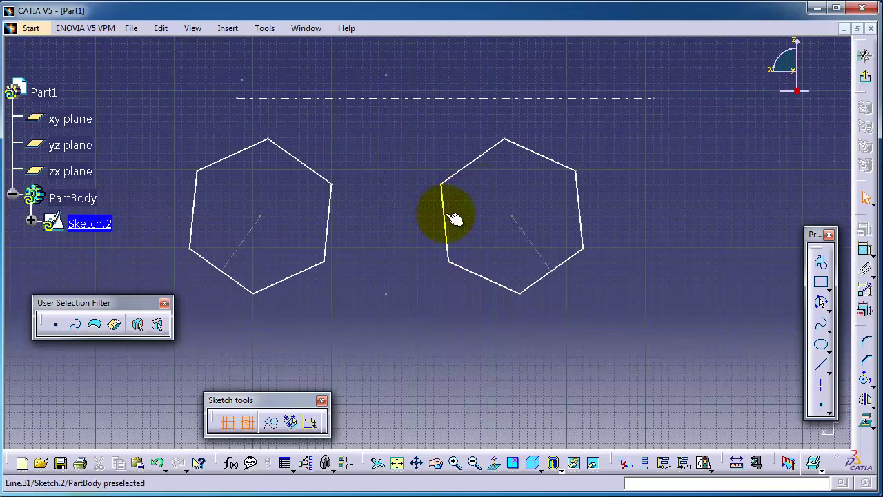
# Mirror the right hexagon's left, lower-left, lower-right and right edges across the horizontal dash-dot axis
pyautogui.click(449, 216)
pyautogui.keyDown('ctrl'); pyautogui.click(468, 271); pyautogui.keyUp('ctrl')
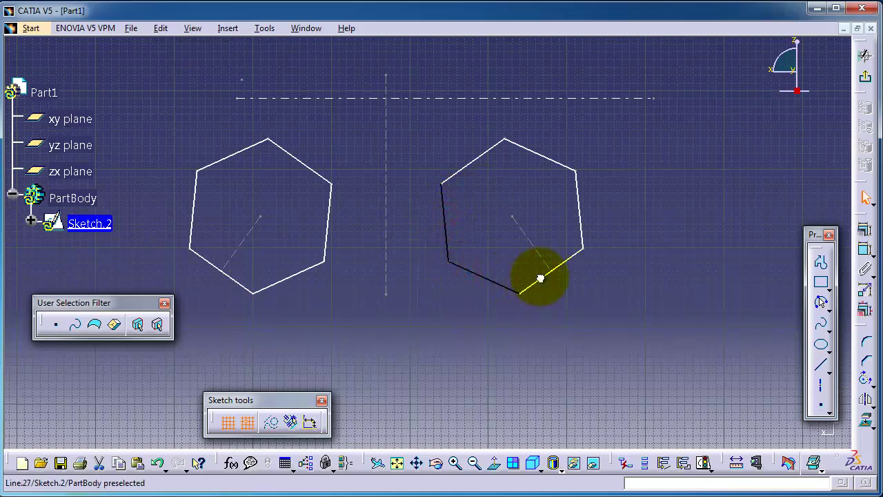
pyautogui.keyDown('ctrl'); pyautogui.click(540, 276); pyautogui.keyUp('ctrl')
pyautogui.keyDown('ctrl'); pyautogui.click(578, 218); pyautogui.keyUp('ctrl')
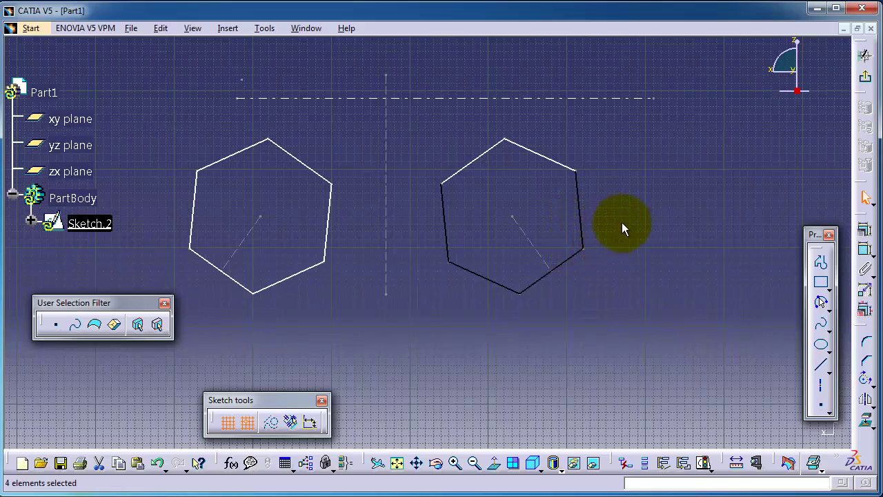
pyautogui.click(865, 401)
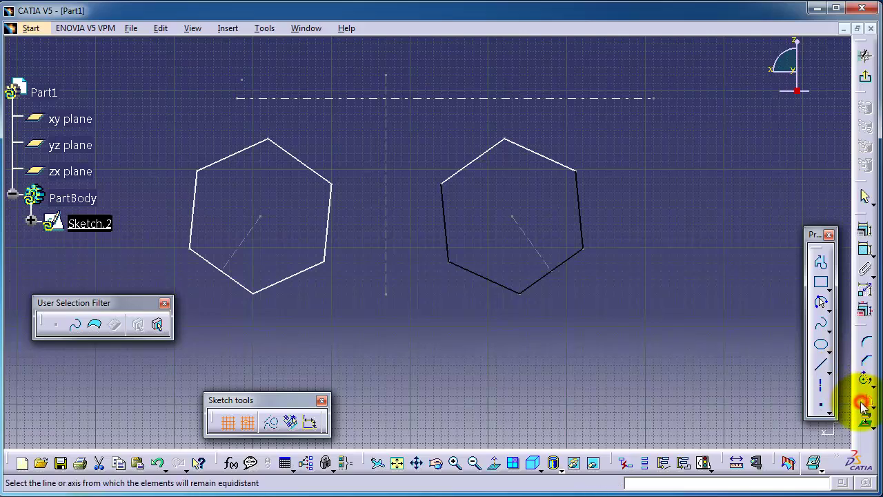
pyautogui.click(591, 103)
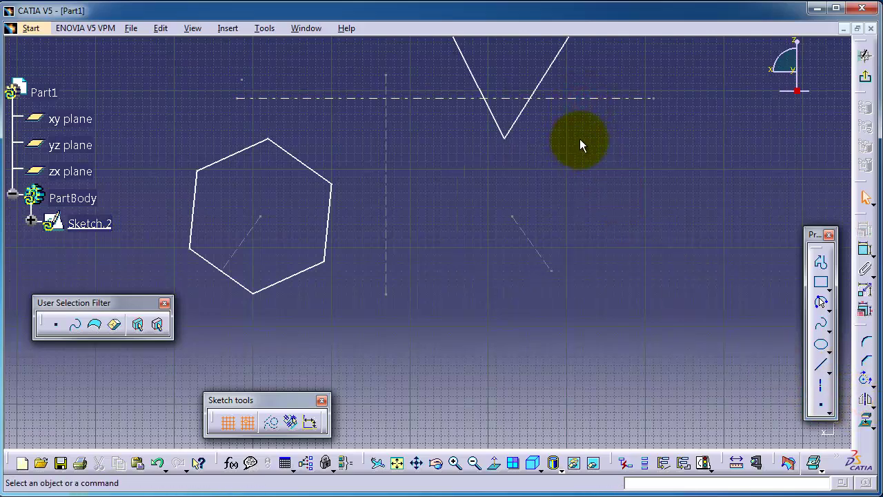
# Pan the view until the two rounded profiles are centred beside the reshaped hexagon figure
pyautogui.moveTo(582, 142); pyautogui.dragTo(538, 298, button='middle')
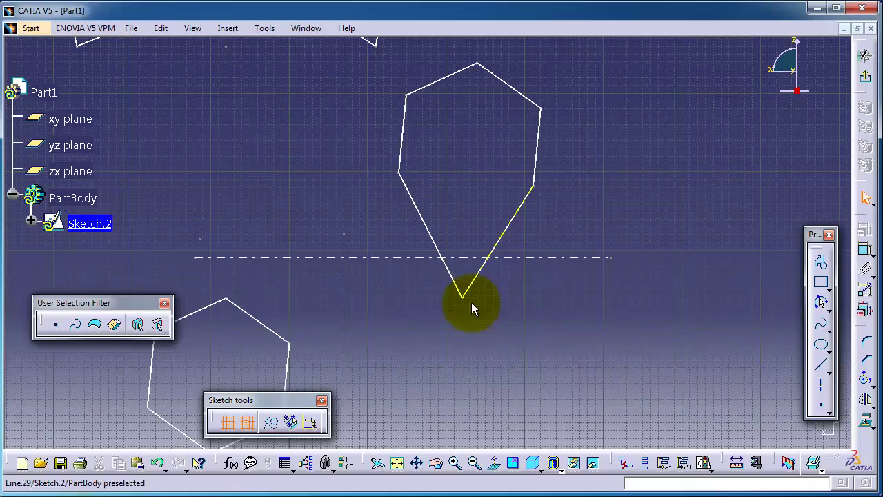
pyautogui.moveTo(471, 304)
pyautogui.mouseDown(button='middle')
pyautogui.moveTo(501, 320)
pyautogui.moveTo(594, 332)
pyautogui.moveTo(667, 204)
pyautogui.moveTo(623, 277)
pyautogui.moveTo(637, 276)
pyautogui.moveTo(669, 234)
pyautogui.moveTo(646, 201)
pyautogui.mouseUp(button='middle')
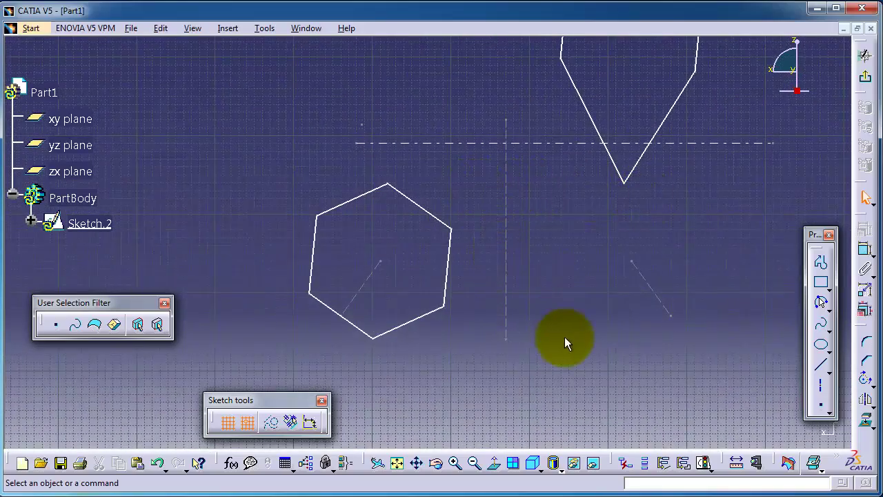
pyautogui.moveTo(553, 373)
pyautogui.mouseDown(button='middle')
pyautogui.moveTo(499, 402)
pyautogui.moveTo(496, 442)
pyautogui.mouseUp(button='middle')
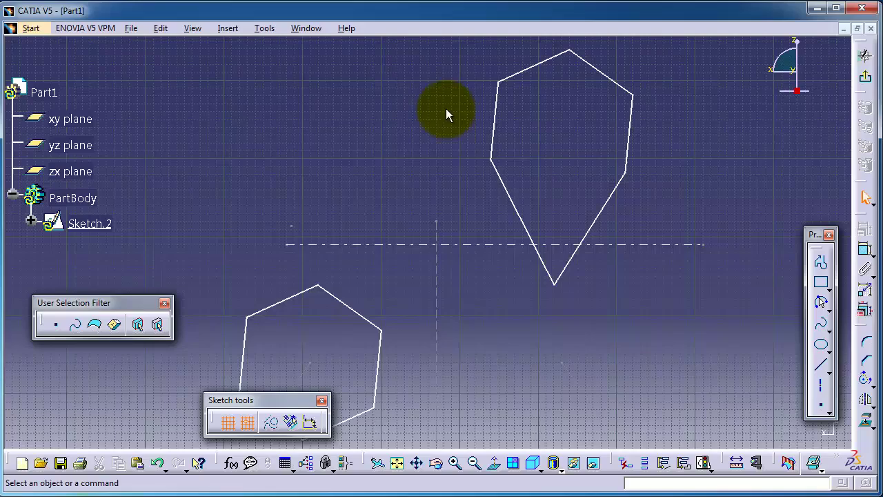
pyautogui.moveTo(447, 112)
pyautogui.mouseDown(button='middle')
pyautogui.moveTo(430, 185)
pyautogui.moveTo(438, 299)
pyautogui.mouseUp(button='middle')
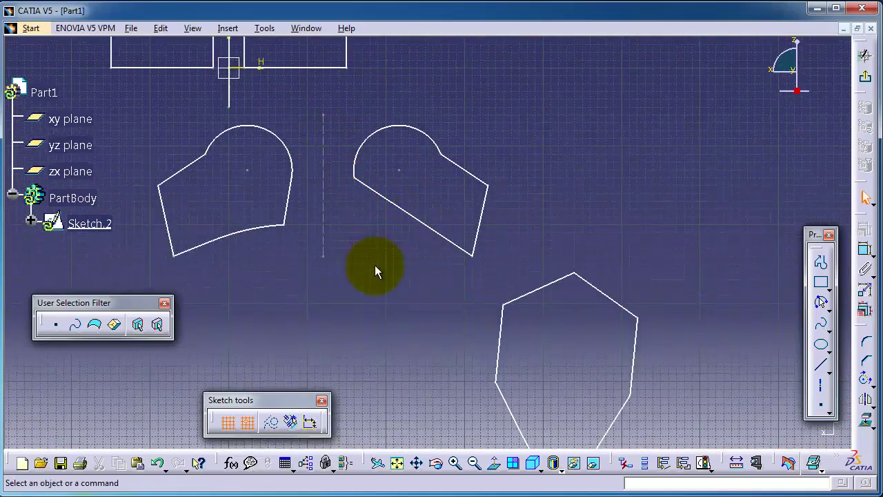
pyautogui.moveTo(375, 265); pyautogui.dragTo(466, 235, button='middle')
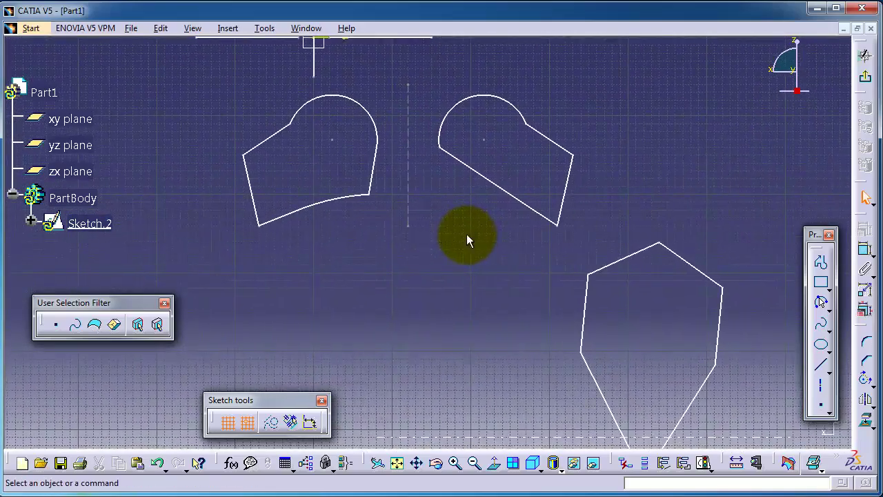
# Draw a slanted dash-dot line across the right rounded profile
pyautogui.click(820, 386)
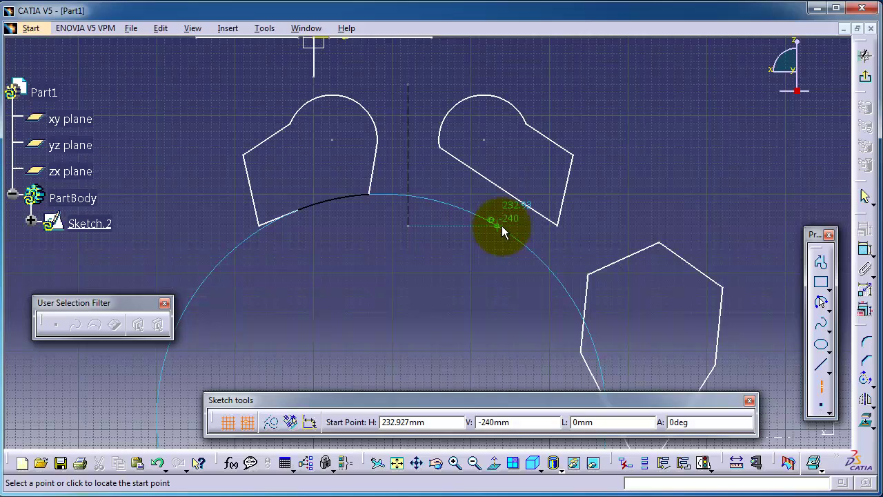
pyautogui.click(306, 279)
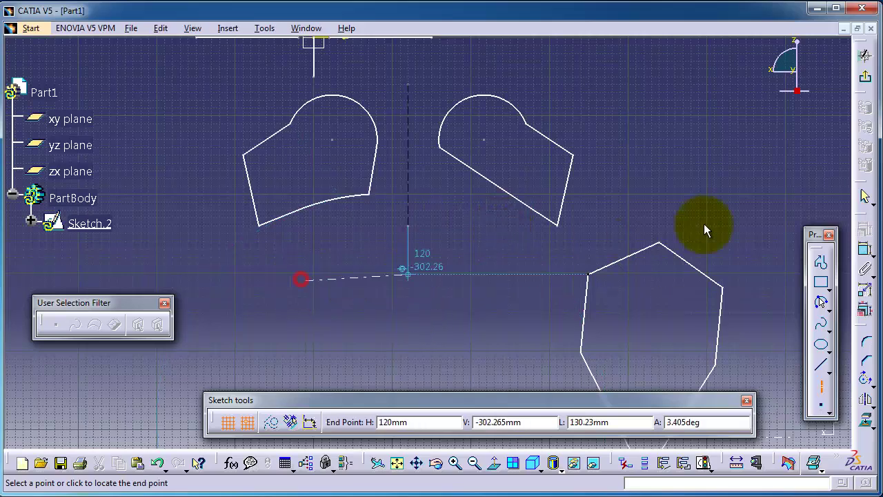
pyautogui.click(641, 225)
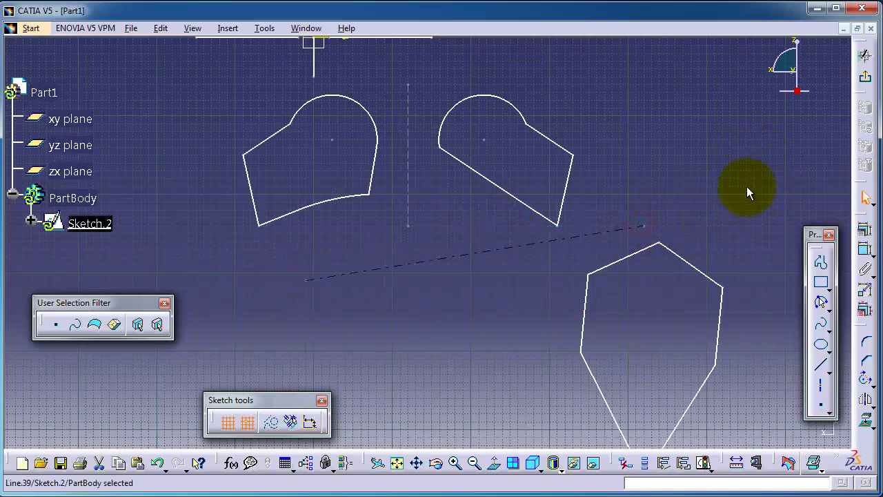
pyautogui.click(670, 167)
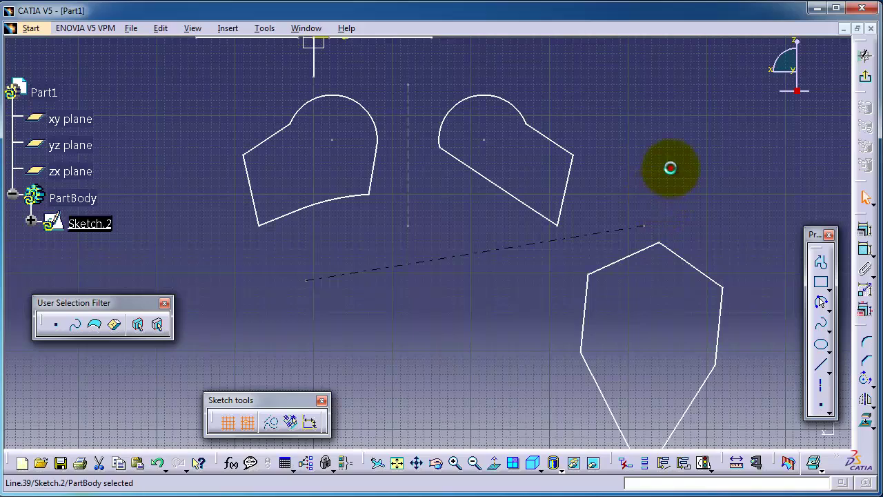
# Mirror the right rounded profile's short right and lower slanted edges across the slanted line
pyautogui.click(570, 184)
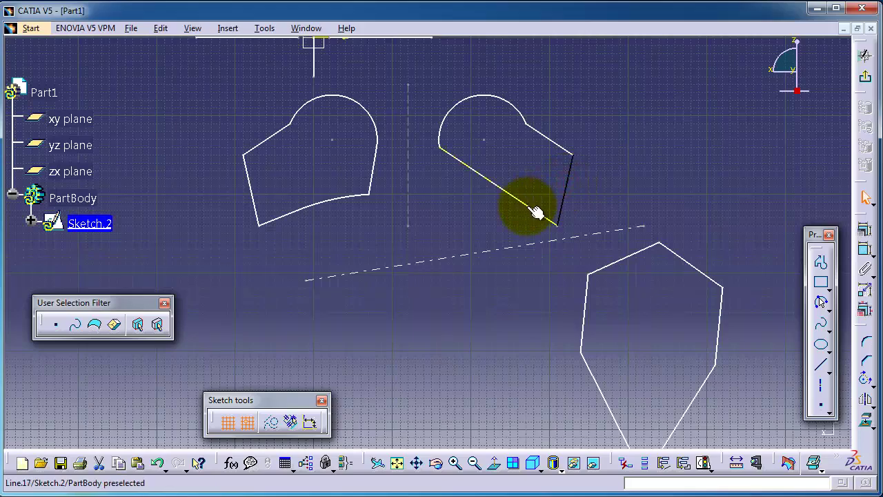
pyautogui.keyDown('ctrl'); pyautogui.click(533, 208); pyautogui.keyUp('ctrl')
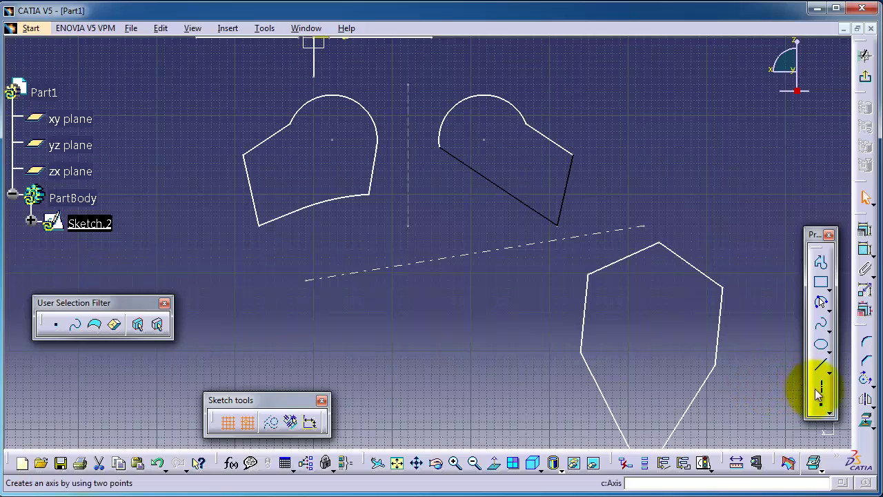
pyautogui.click(868, 403)
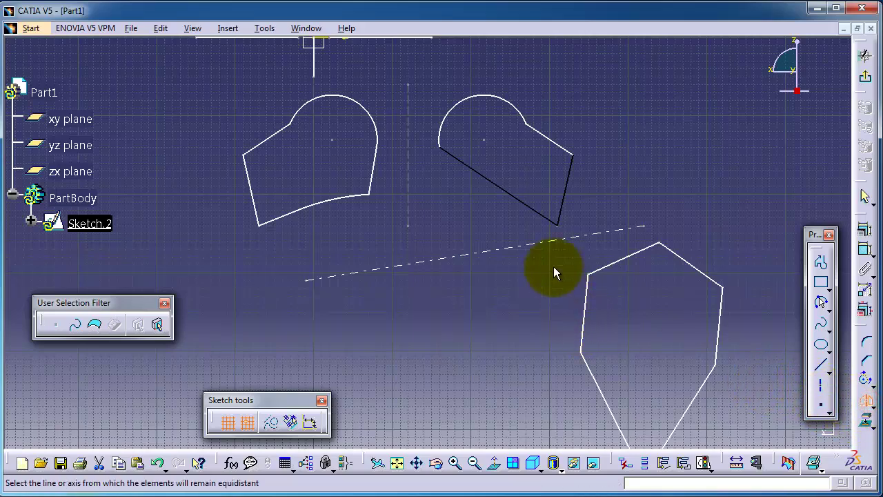
pyautogui.click(553, 241)
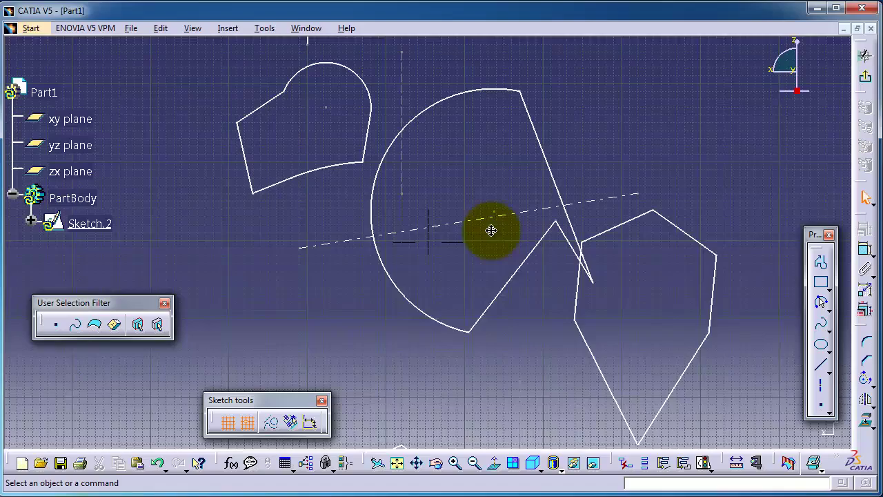
pyautogui.moveTo(490, 277); pyautogui.dragTo(498, 194, button='middle')
pyautogui.moveTo(524, 317); pyautogui.dragTo(513, 207, button='middle')
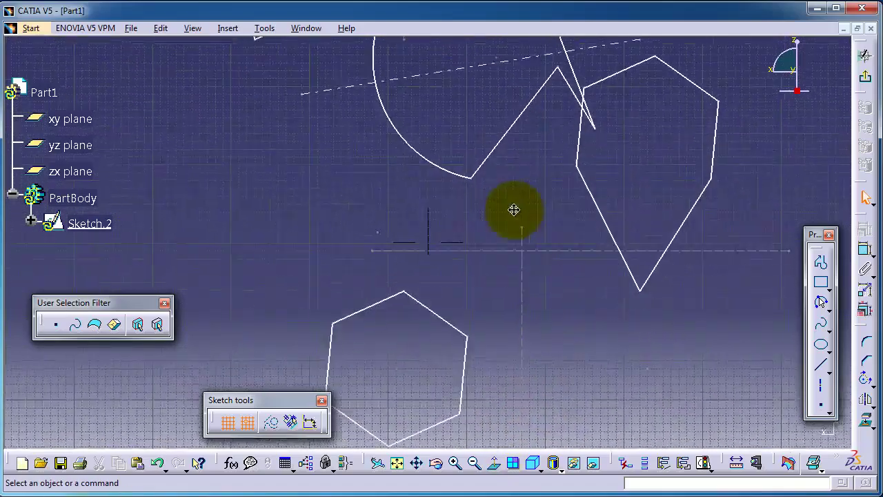
pyautogui.moveTo(545, 345); pyautogui.dragTo(521, 258, button='middle')
pyautogui.moveTo(513, 390)
pyautogui.mouseDown(button='middle')
pyautogui.moveTo(490, 221)
pyautogui.moveTo(463, 125)
pyautogui.mouseUp(button='middle')
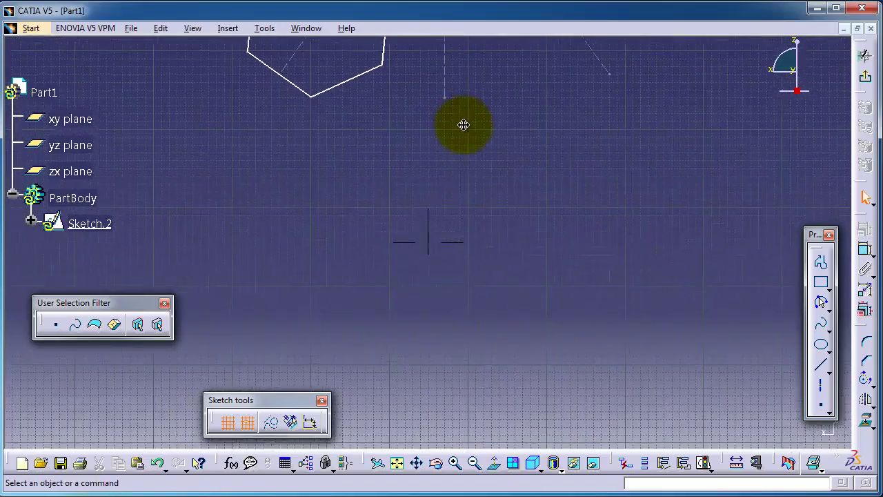
# Draw a five-segment open zigzag profile that ends in a short vertical line on the right
pyautogui.click(820, 261)
pyautogui.click(386, 187)
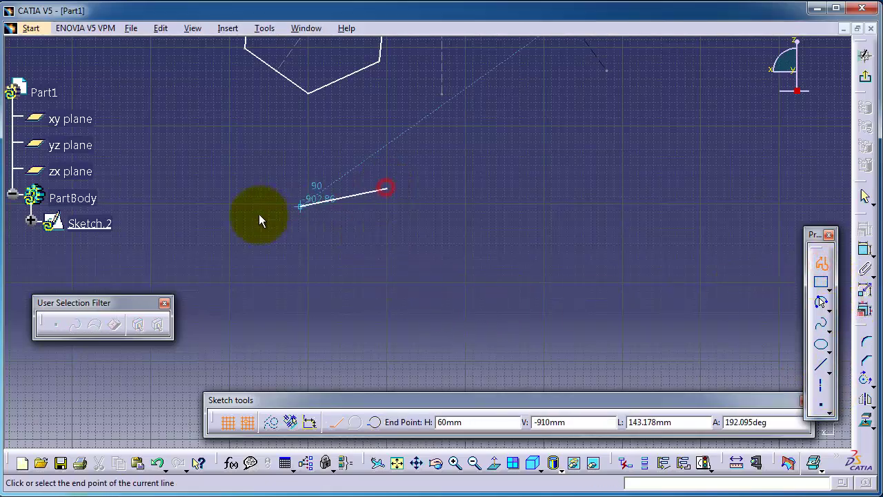
pyautogui.click(259, 214)
pyautogui.click(481, 290)
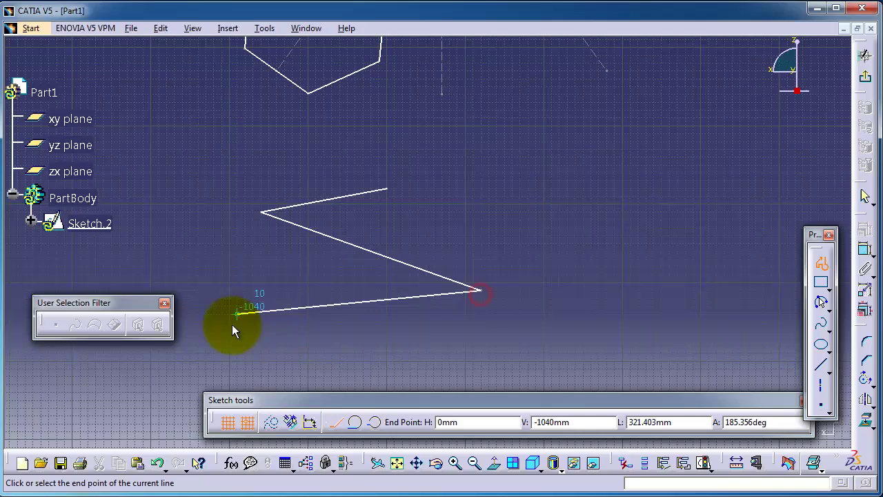
pyautogui.click(269, 338)
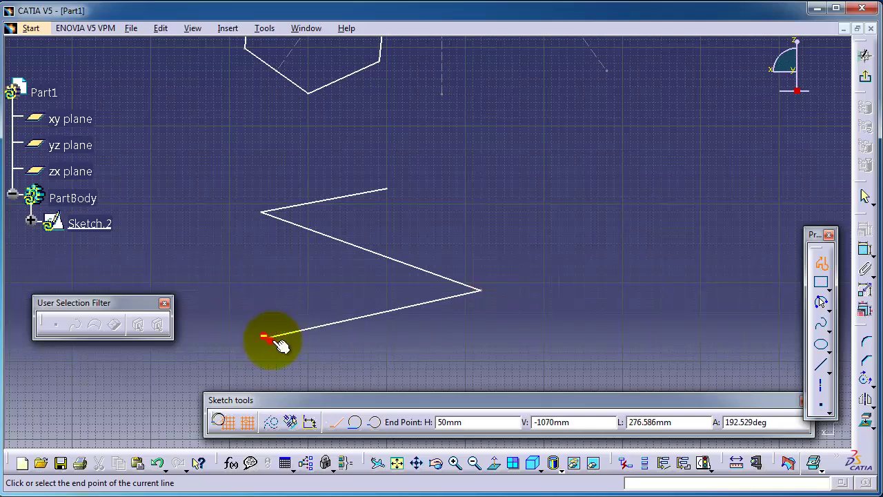
pyautogui.click(552, 368)
pyautogui.click(552, 267)
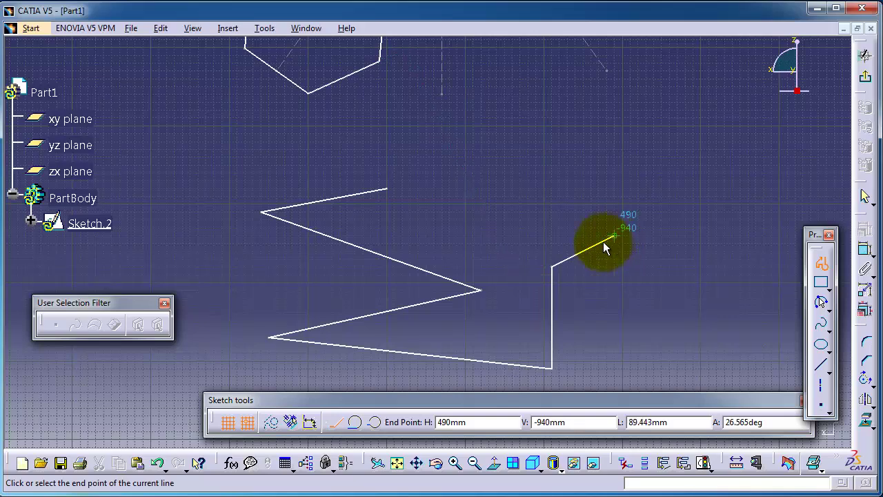
pyautogui.press('Escape')
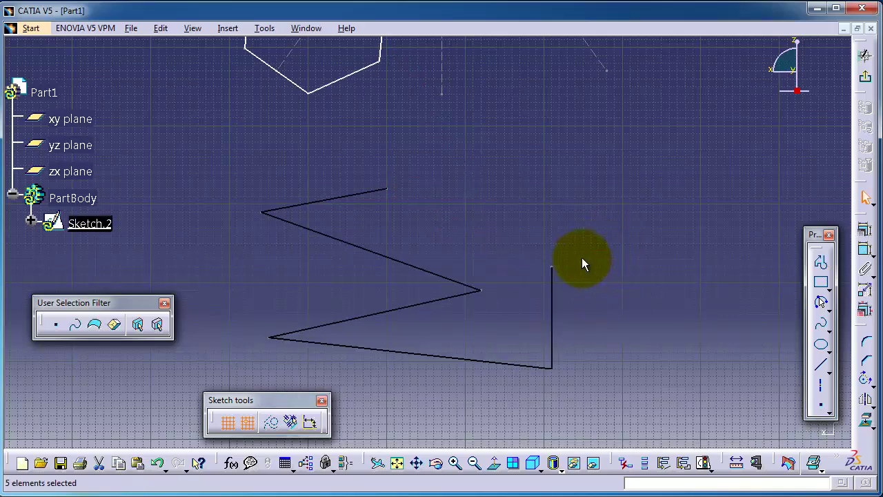
# Mirror the zigzag's top, two diagonal and bottom lines across the vertical end line using Symmetry
pyautogui.click(586, 269)
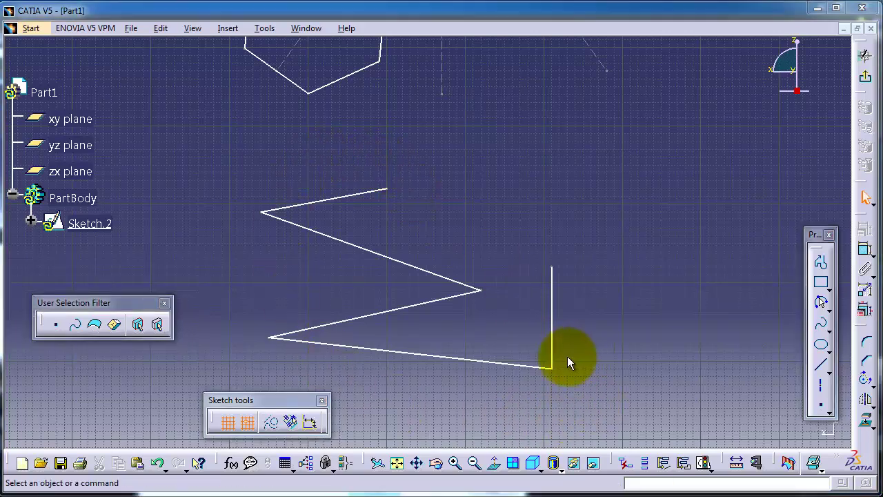
pyautogui.click(359, 194)
pyautogui.keyDown('ctrl'); pyautogui.click(373, 251); pyautogui.keyUp('ctrl')
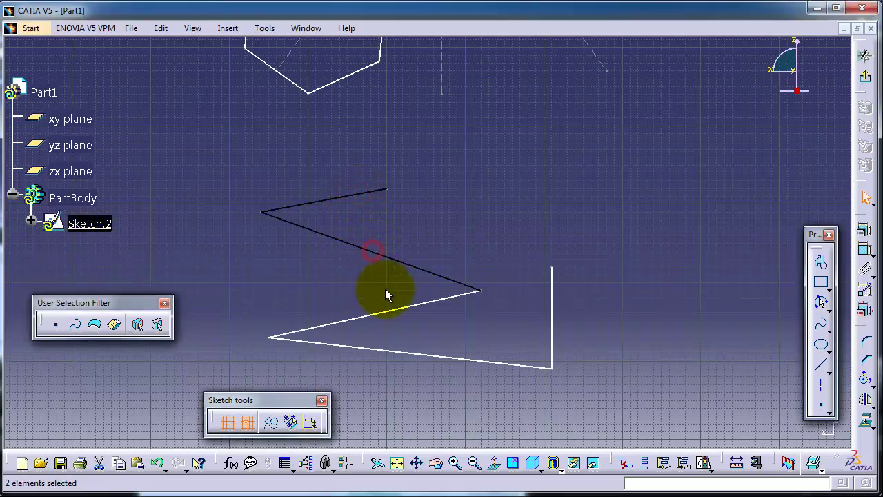
pyautogui.keyDown('ctrl'); pyautogui.click(393, 316); pyautogui.keyUp('ctrl')
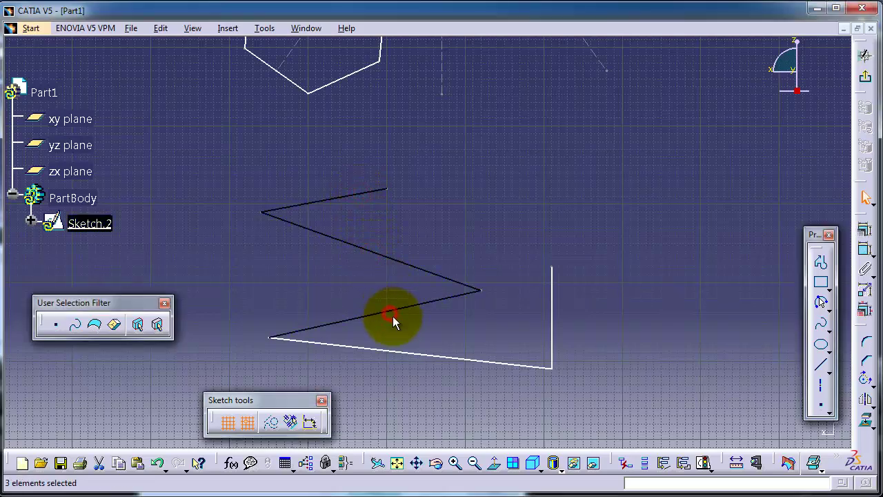
pyautogui.keyDown('ctrl'); pyautogui.click(414, 360); pyautogui.keyUp('ctrl')
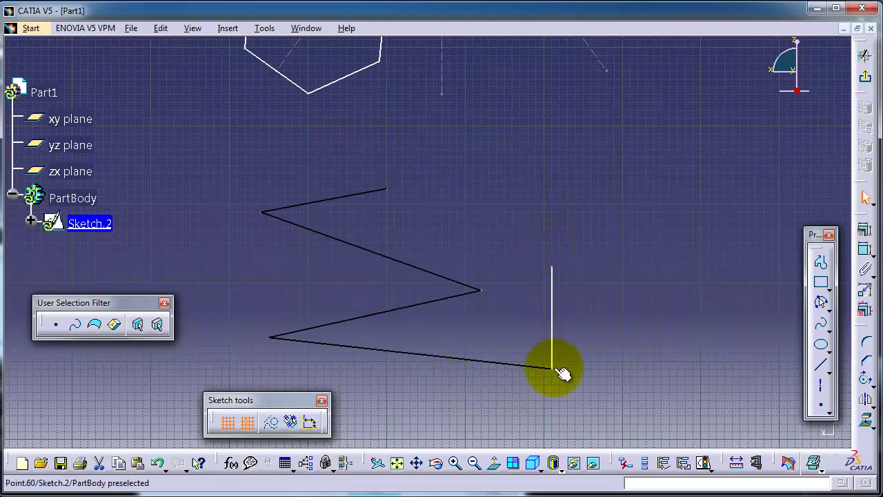
pyautogui.click(867, 401)
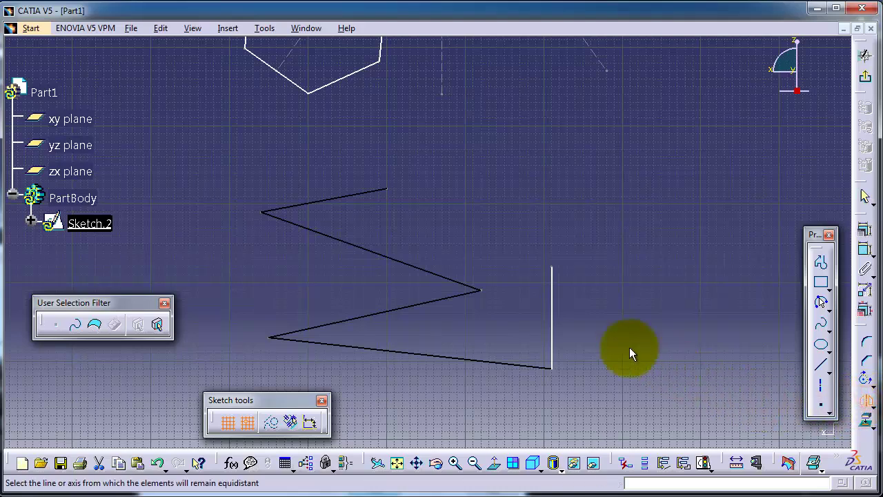
pyautogui.click(559, 312)
pyautogui.moveTo(586, 246); pyautogui.dragTo(379, 235, button='middle')
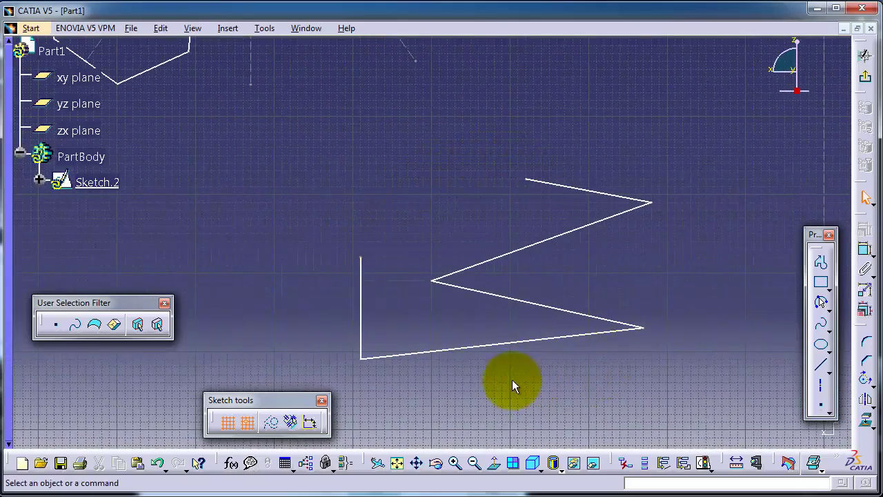